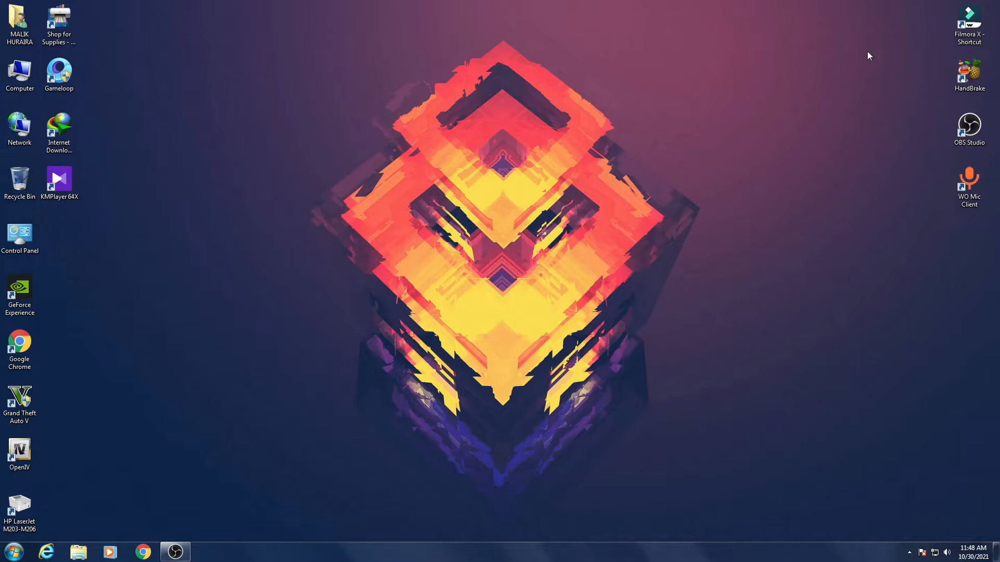
- Open the Computer window at full size and look over the listed hard disk drives
double_click(19, 72)
click(951, 6)
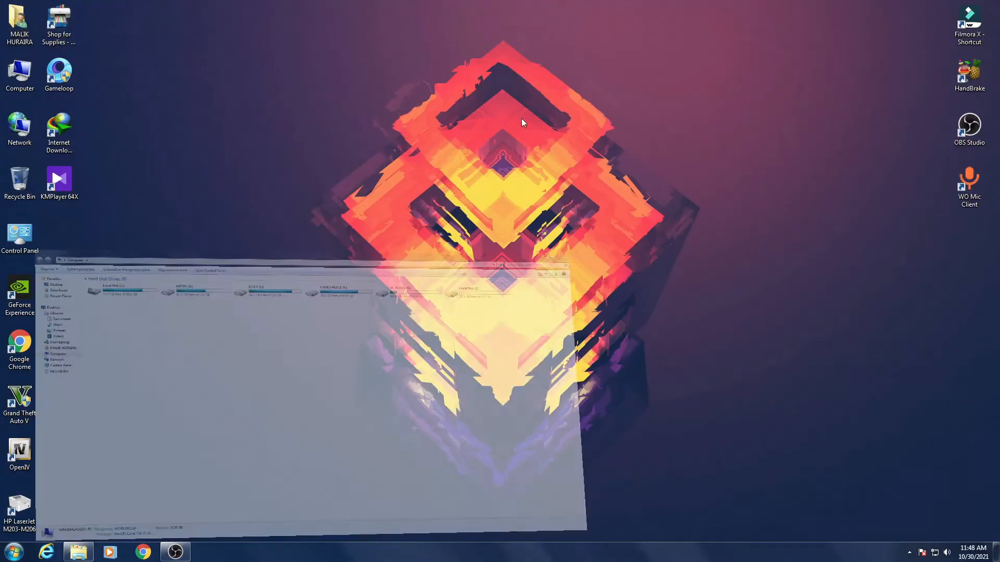
double_click(21, 73)
click(770, 117)
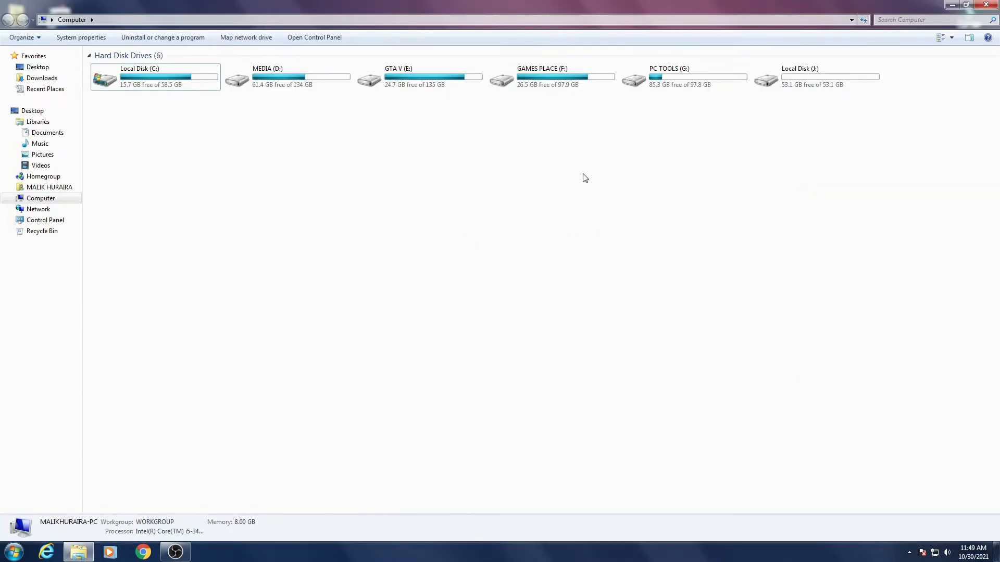
drag(163, 120, 830, 149)
right_click(670, 179)
right_click(532, 144)
click(565, 185)
click(563, 87)
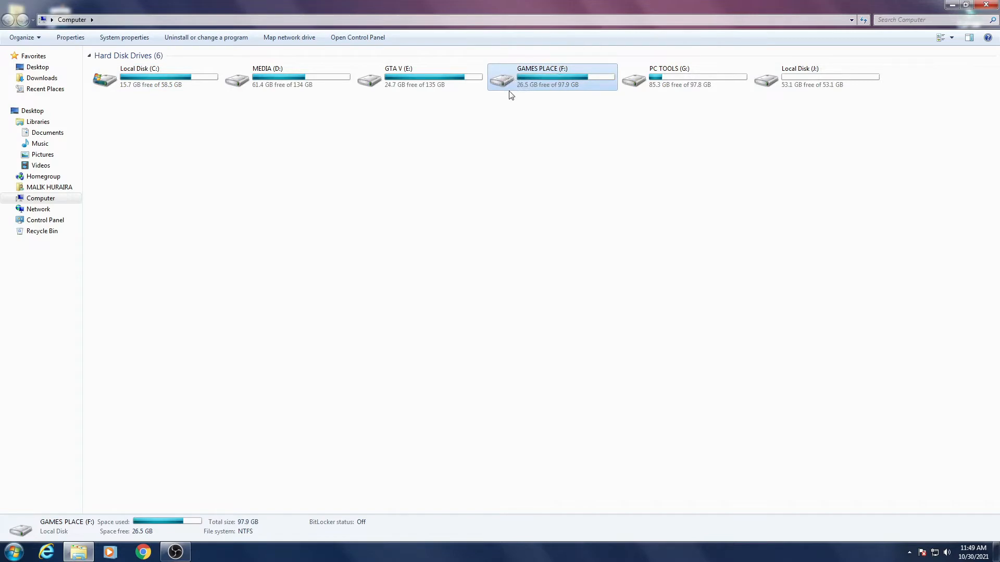
- Look through the PC TOOLS (G:) drive, return to the drive list, and select Local Disk (J:) as the drive to hide
double_click(661, 82)
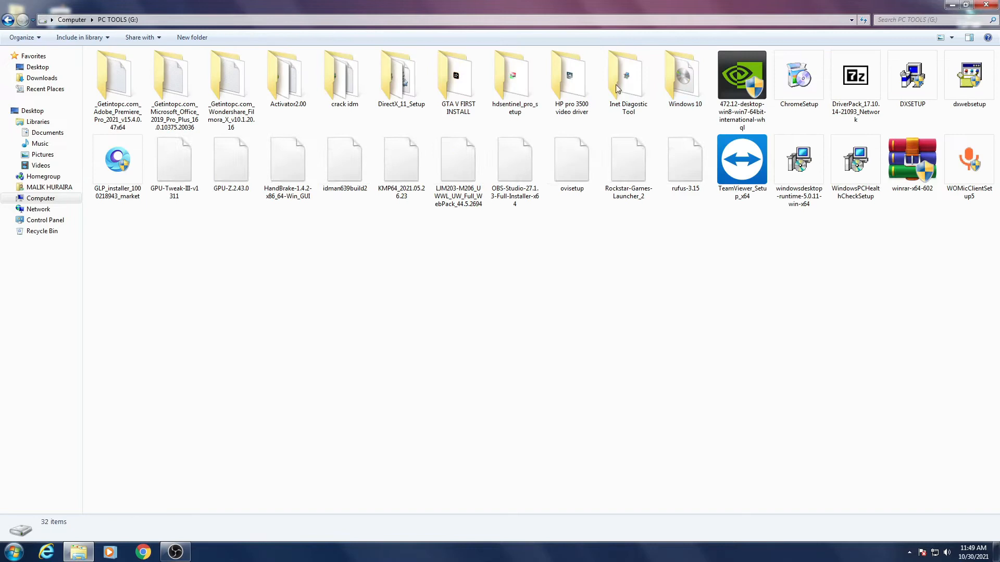
right_click(442, 99)
click(8, 19)
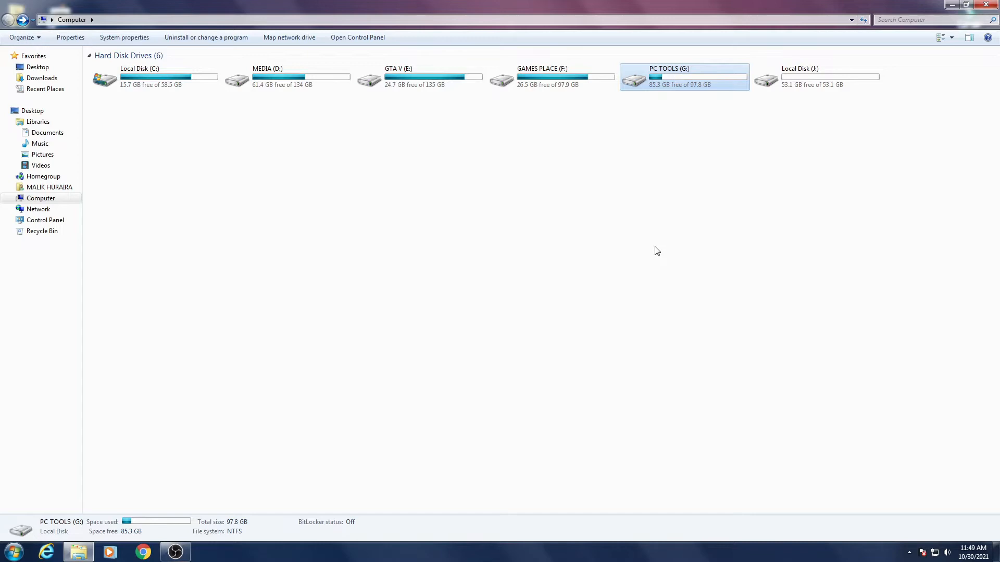
click(459, 87)
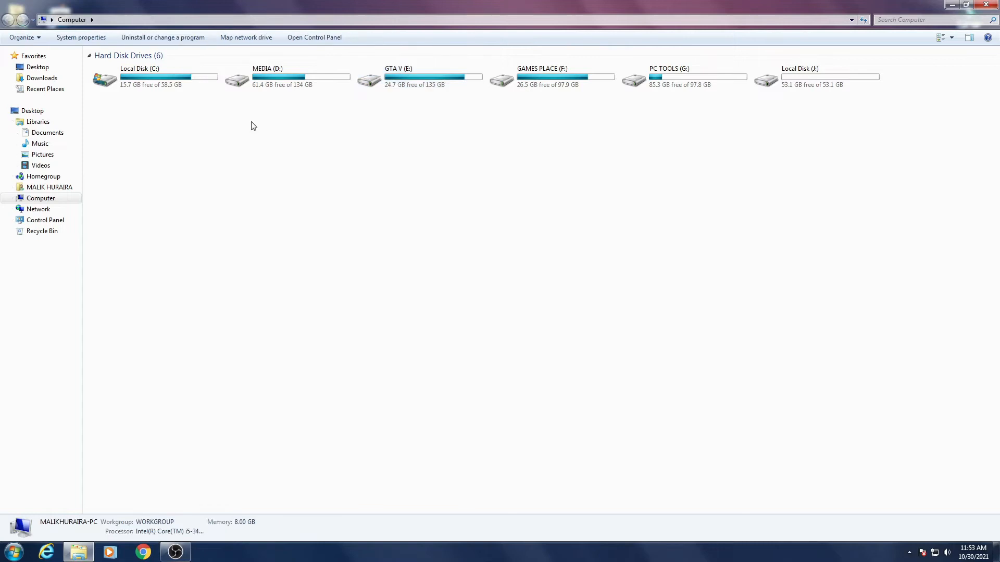
click(319, 85)
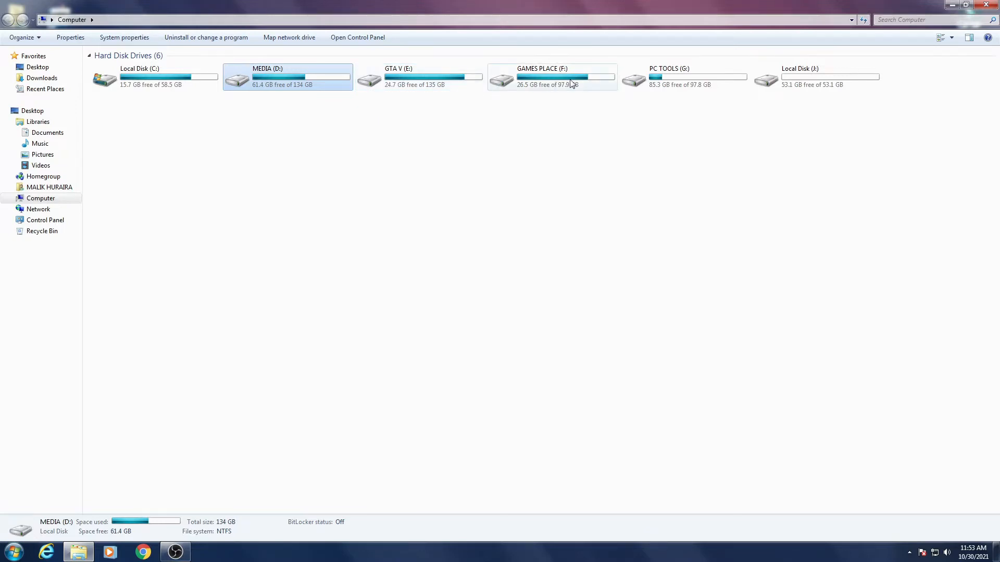
click(808, 73)
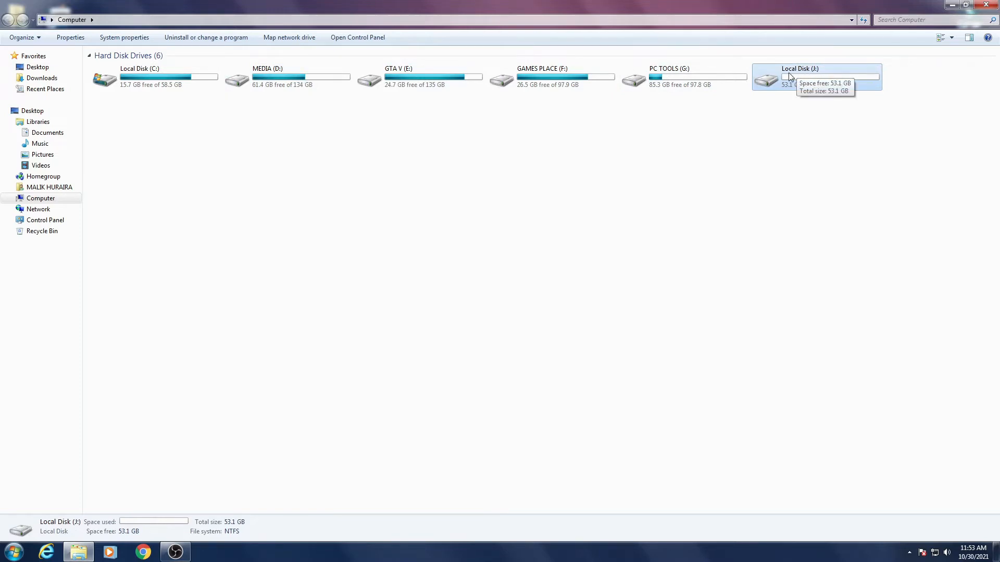
- Minimize the drive window, refresh the desktop, and open Disk Management in the computer's management console
click(952, 4)
right_click(292, 87)
click(317, 116)
right_click(5, 75)
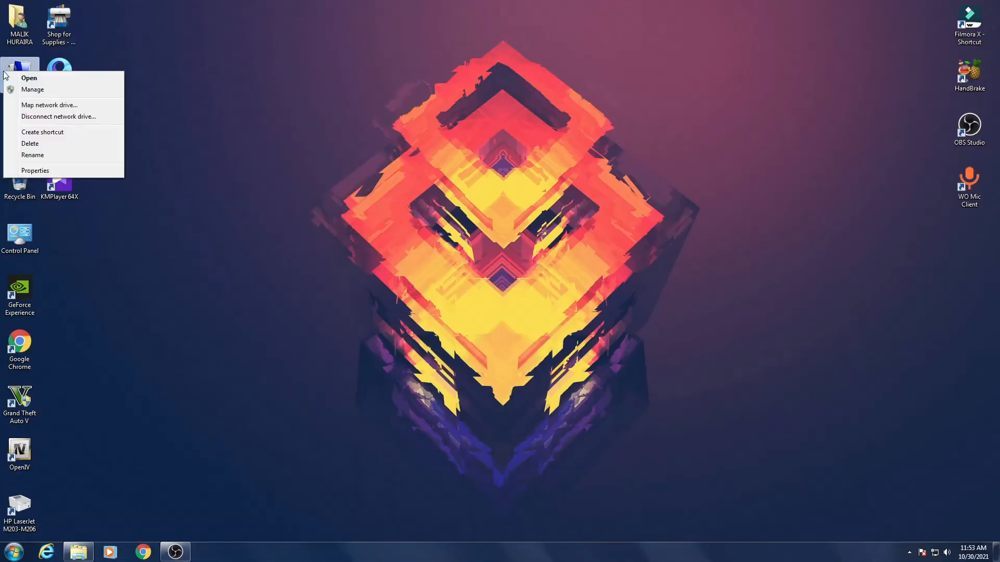
click(23, 91)
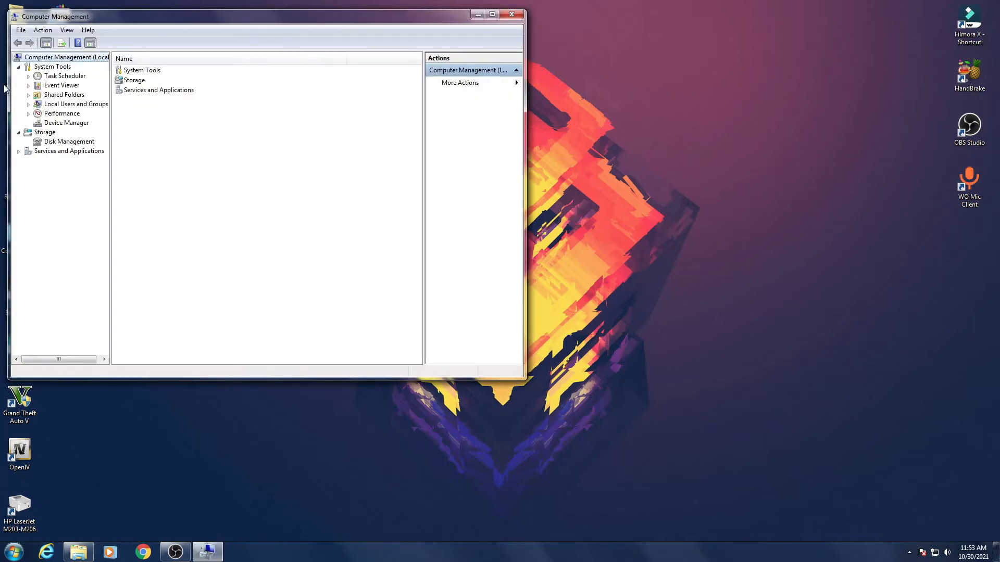
drag(166, 22, 324, 45)
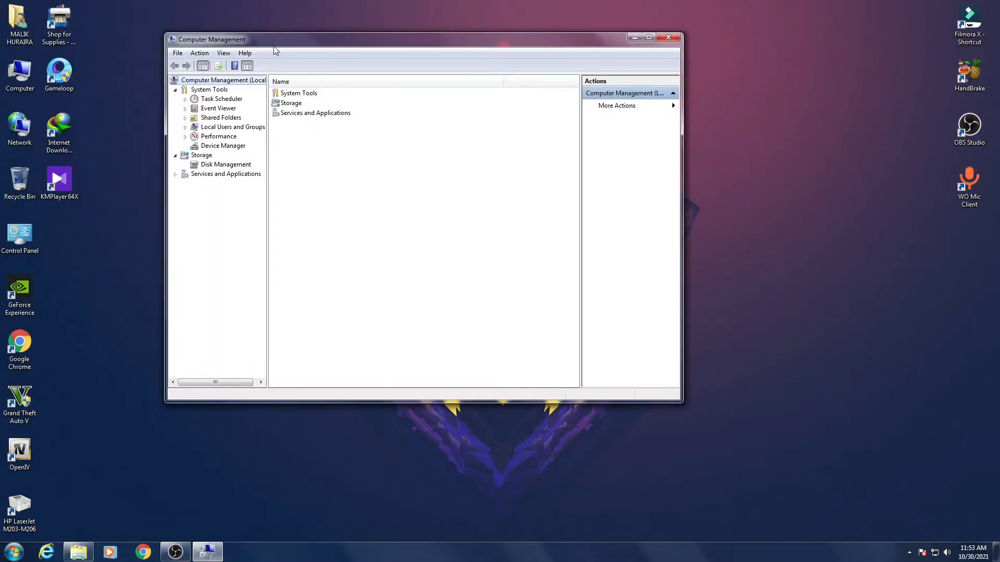
click(237, 165)
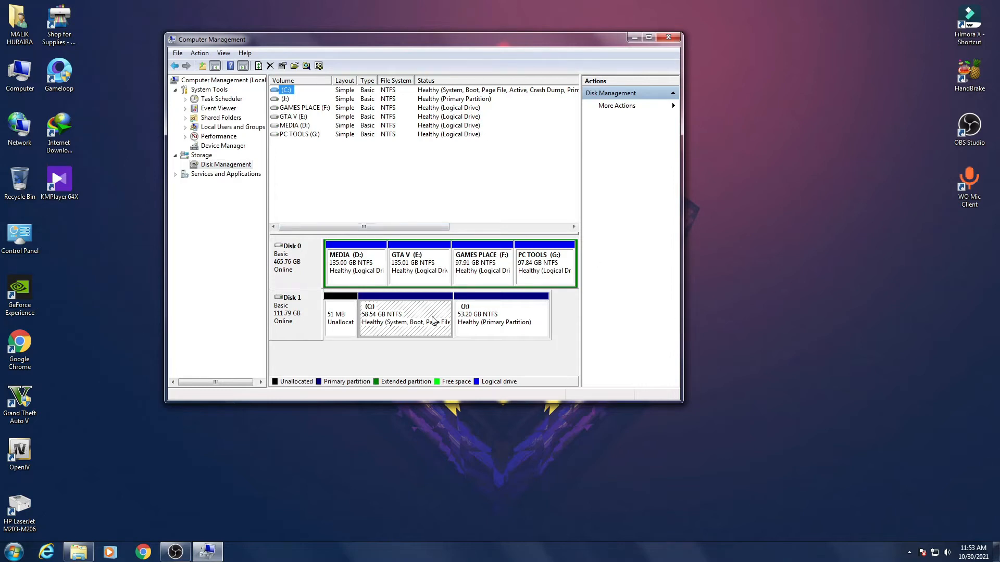
- Examine Disk 0 and Disk 1 in Disk Management and compare them with Local Disk (J:) in the Computer window
click(293, 267)
click(292, 324)
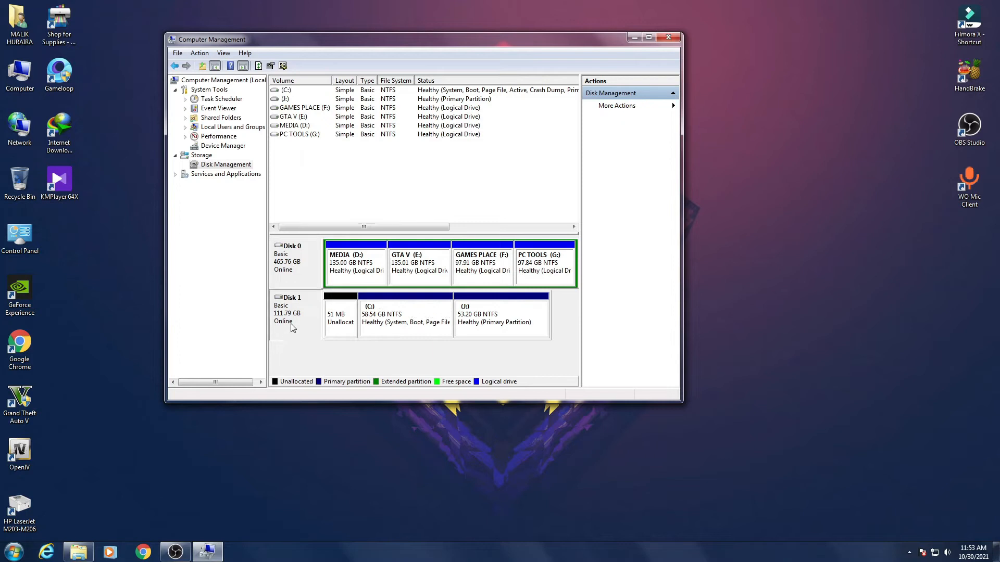
click(299, 268)
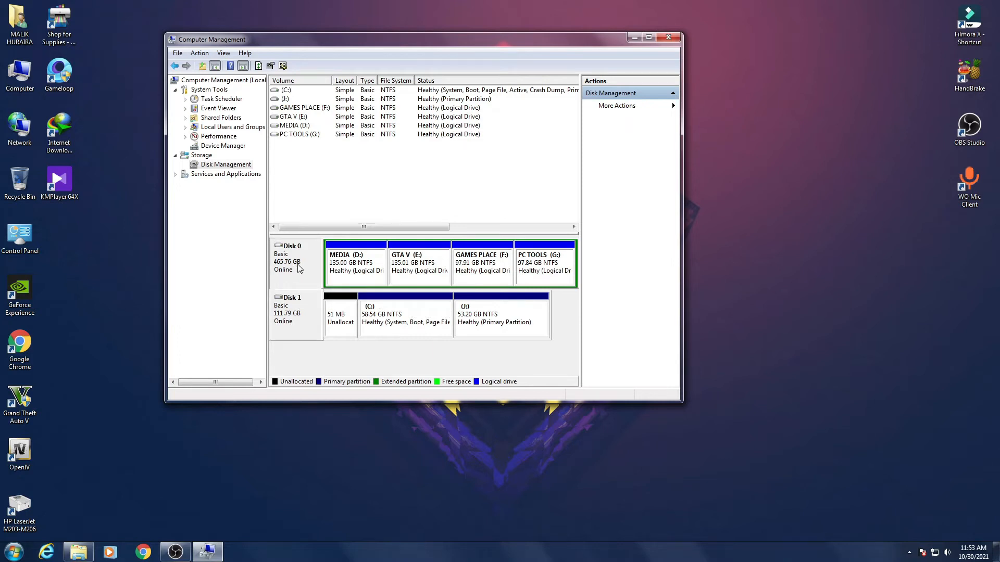
double_click(19, 72)
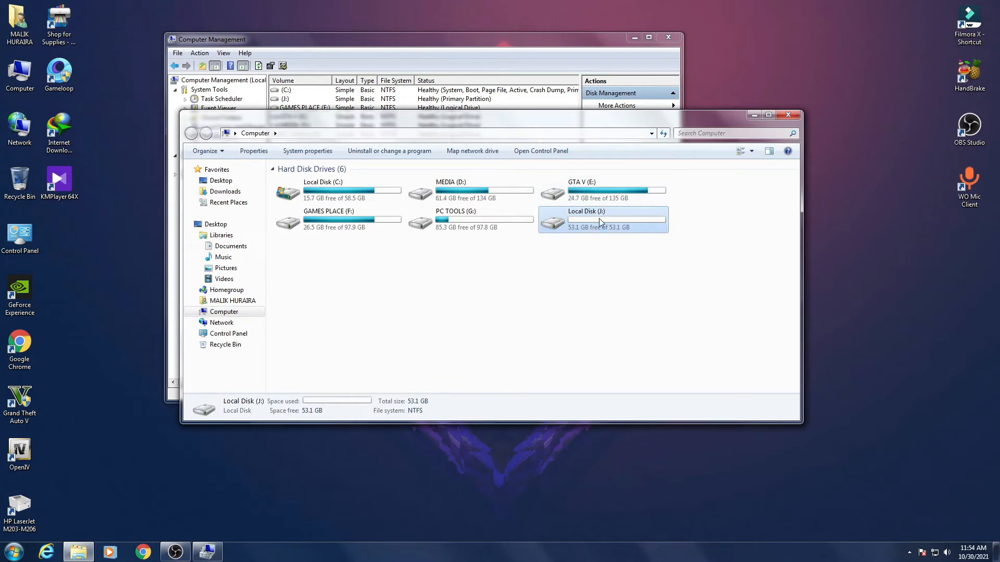
click(786, 115)
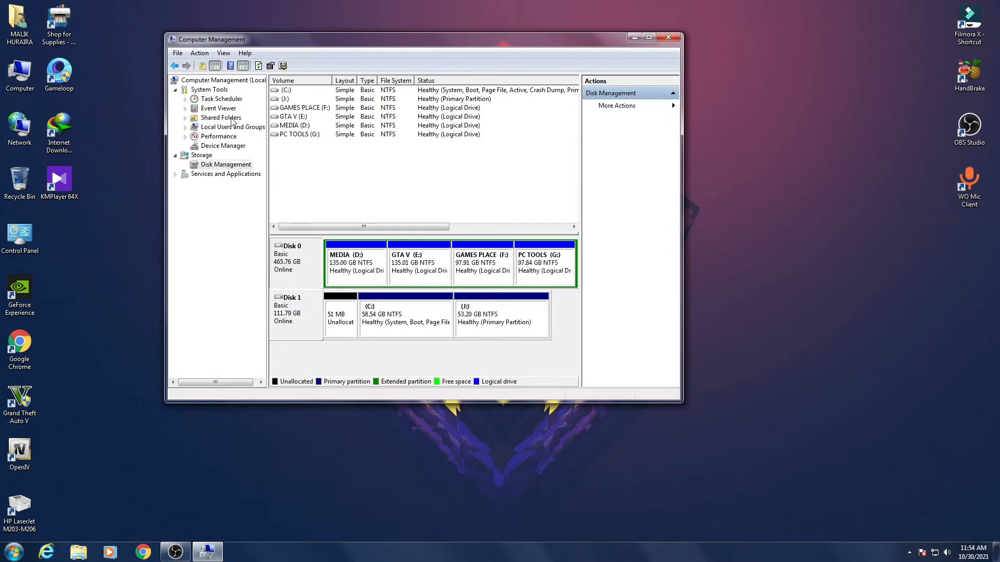
- Remove the drive letter from the J: volume on Disk 1 and confirm the removal
click(284, 99)
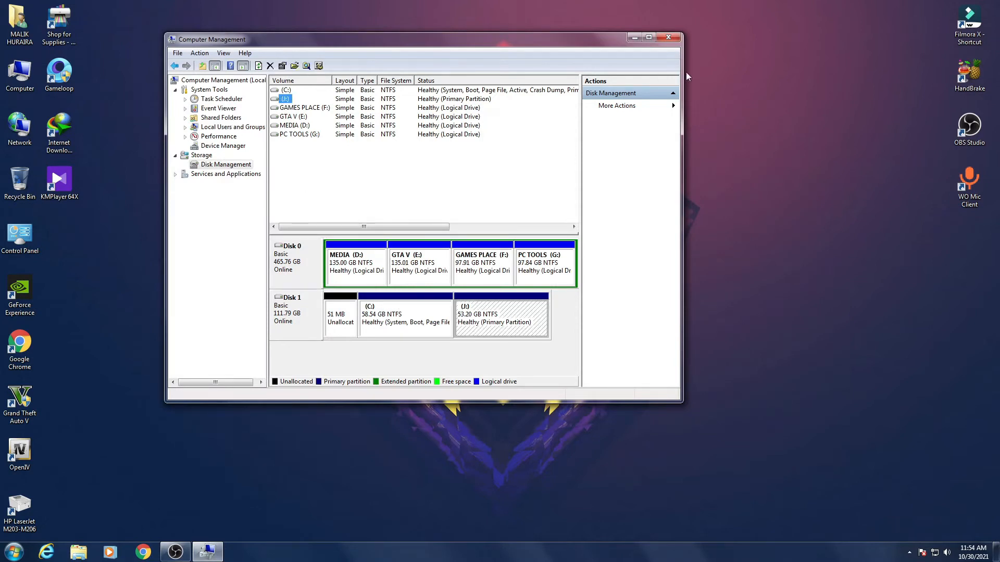
click(649, 37)
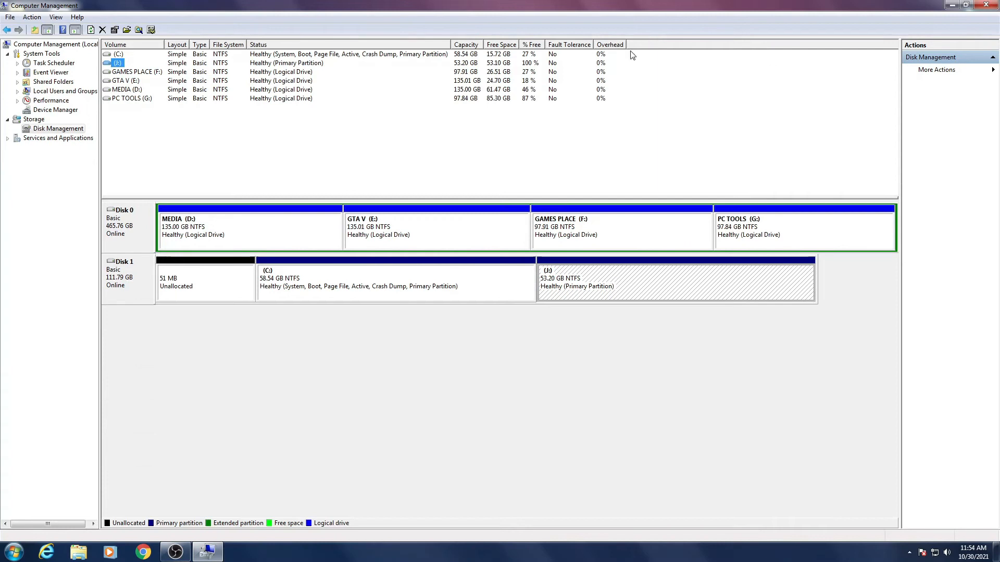
right_click(119, 64)
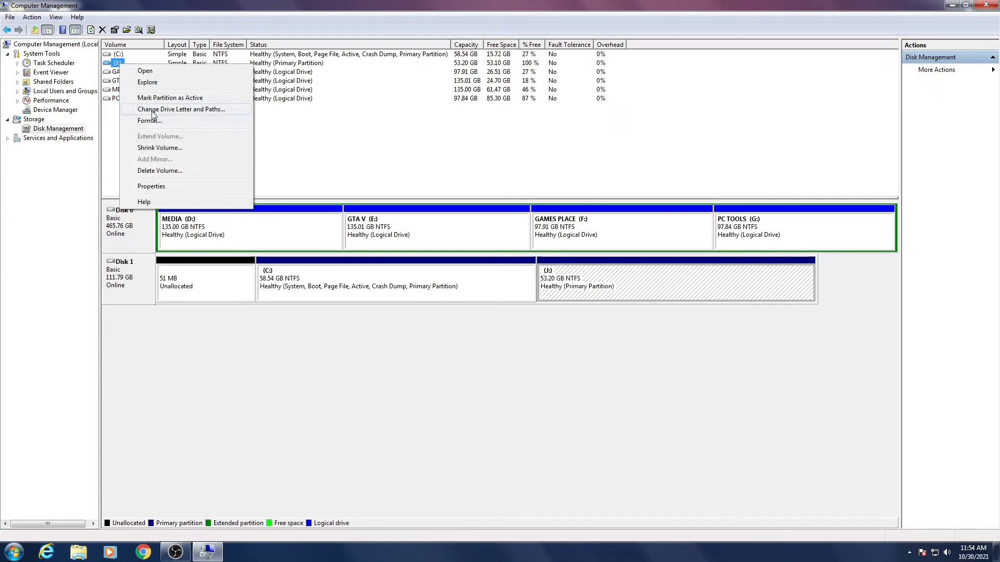
click(192, 114)
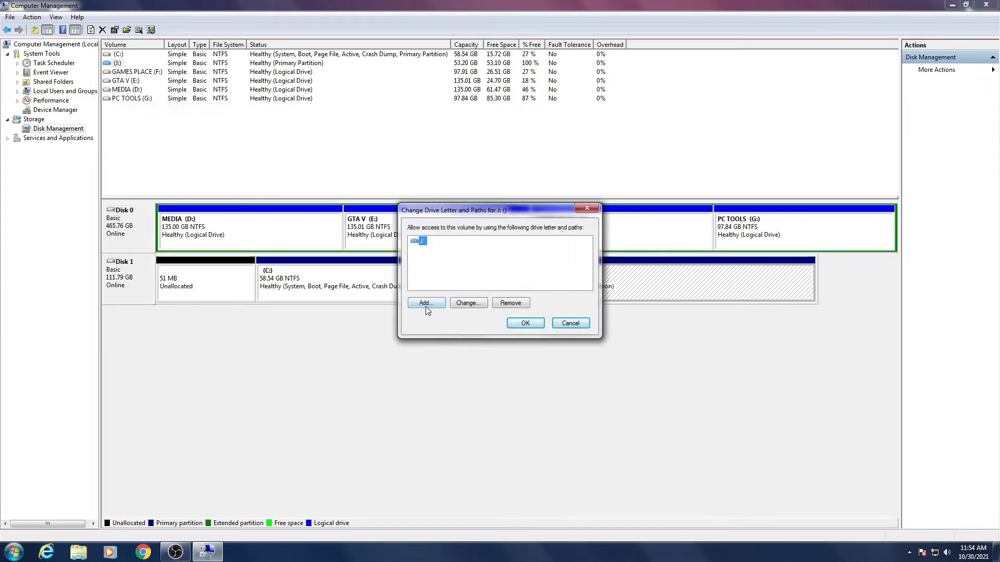
click(508, 304)
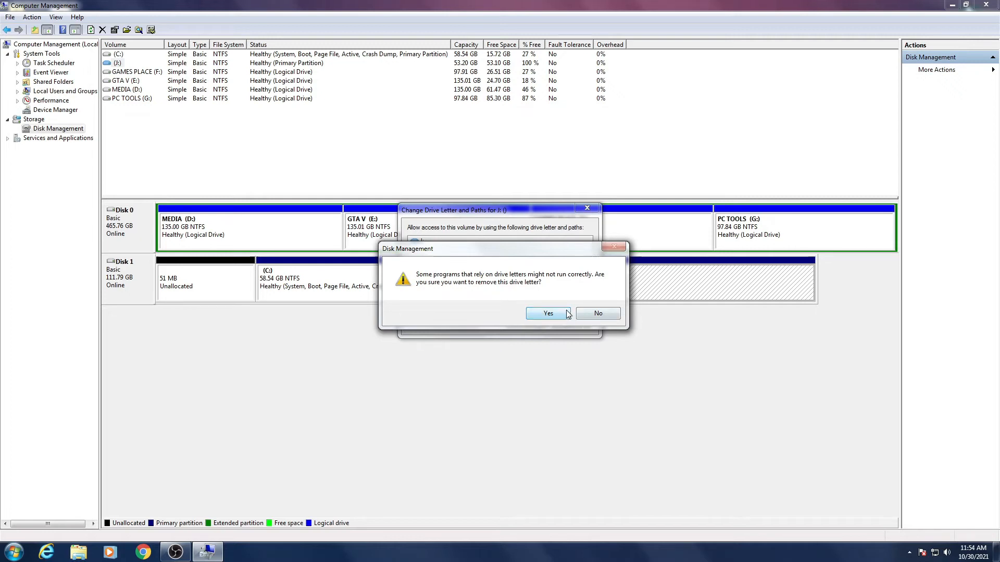
click(548, 313)
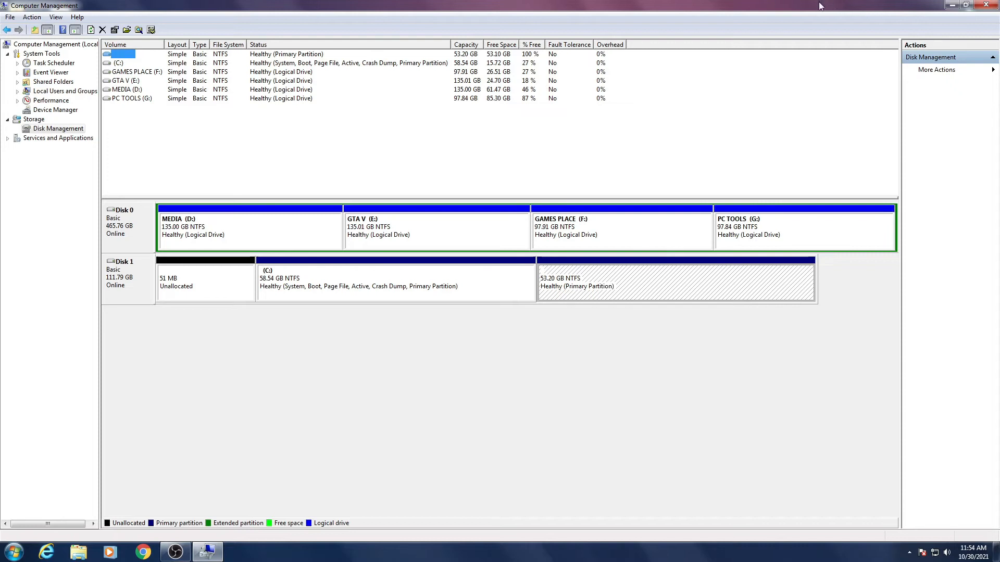
- Check the drive list in the Computer window for Local Disk (J:), minimize it, and refresh the desktop
click(948, 5)
double_click(20, 73)
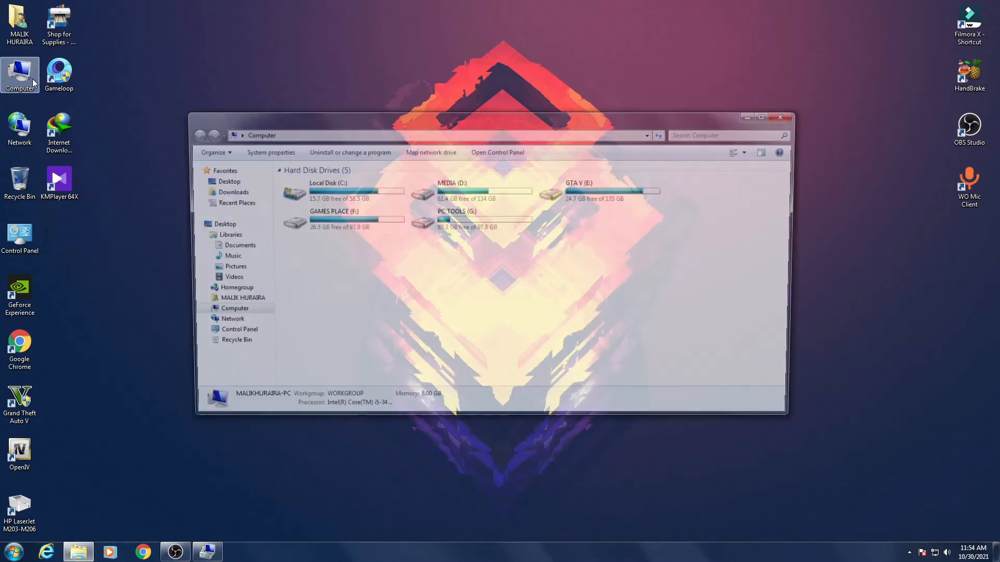
click(768, 115)
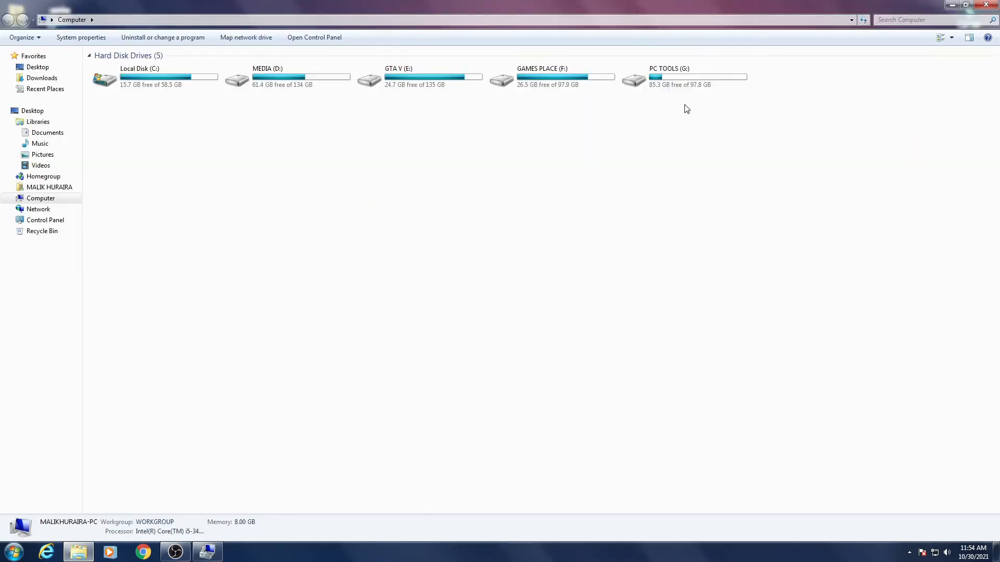
drag(775, 82, 887, 65)
drag(769, 89, 891, 60)
click(952, 5)
right_click(401, 144)
click(427, 171)
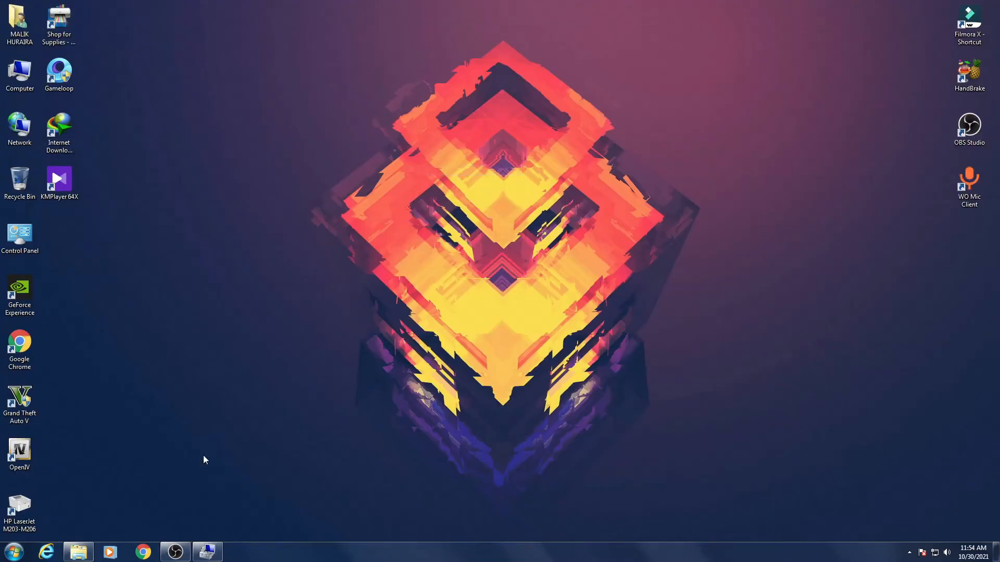
- Return to Disk Management and assign drive letter J to the unlettered 53.20 GB volume on Disk 1
click(207, 552)
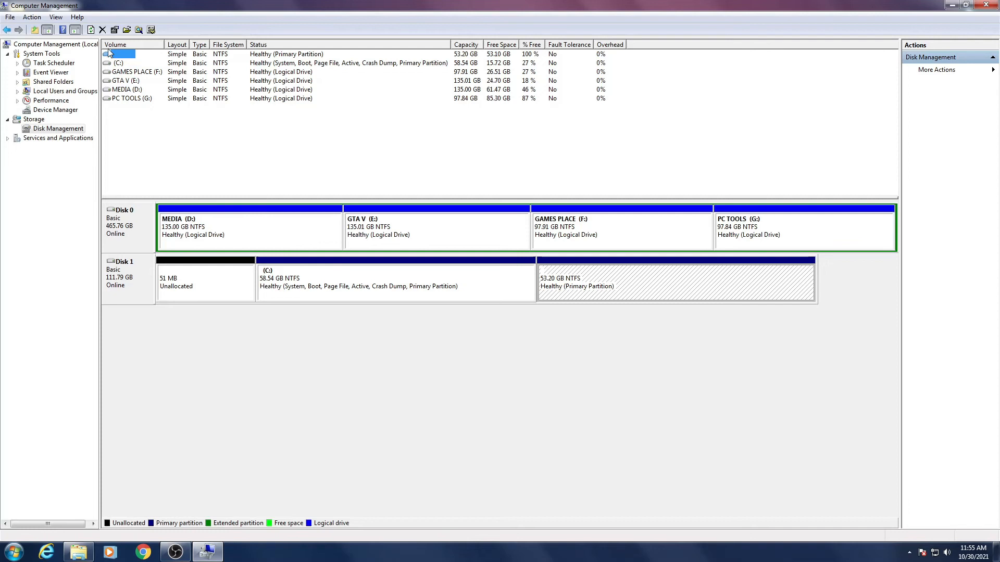
click(119, 62)
click(121, 56)
right_click(117, 52)
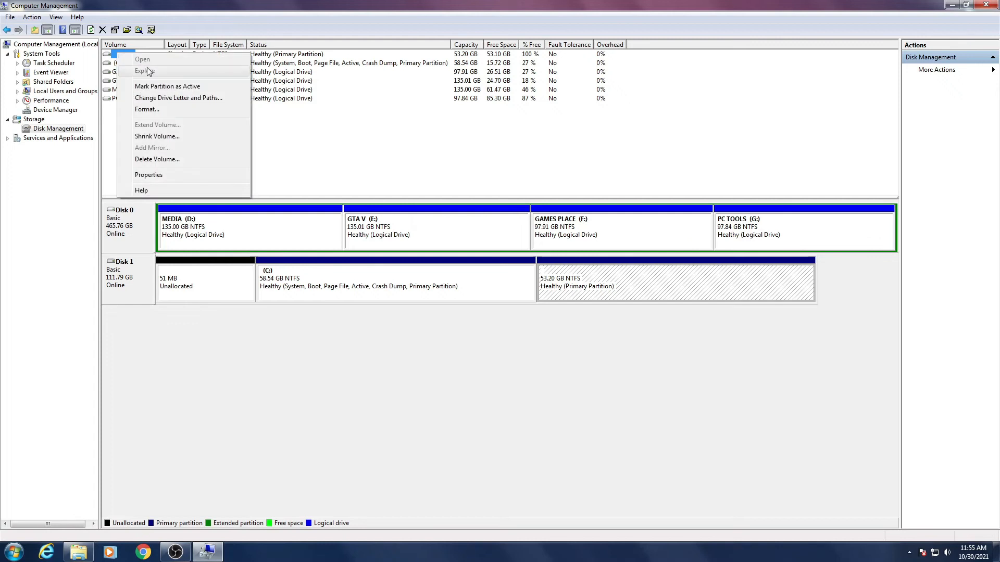
click(155, 99)
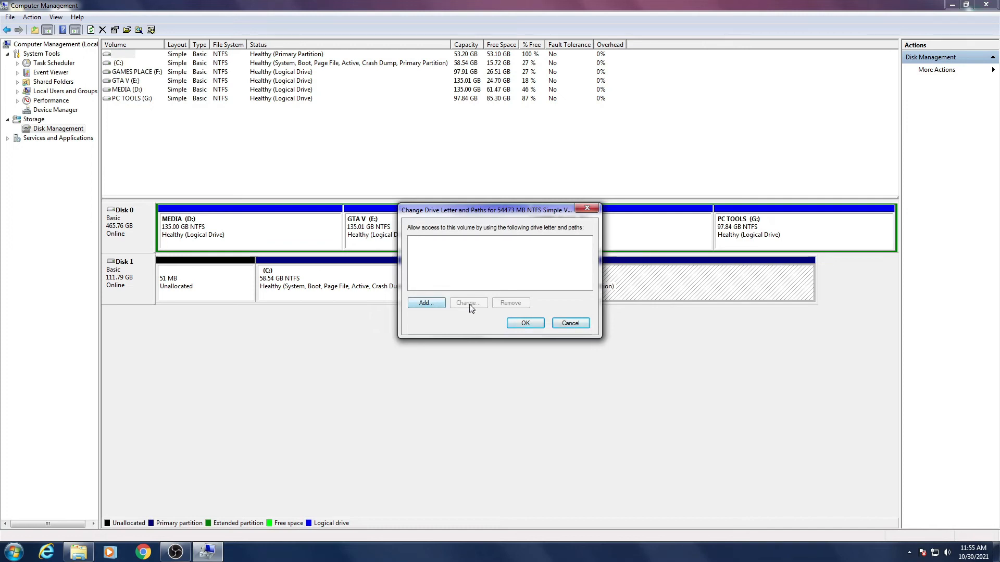
click(429, 303)
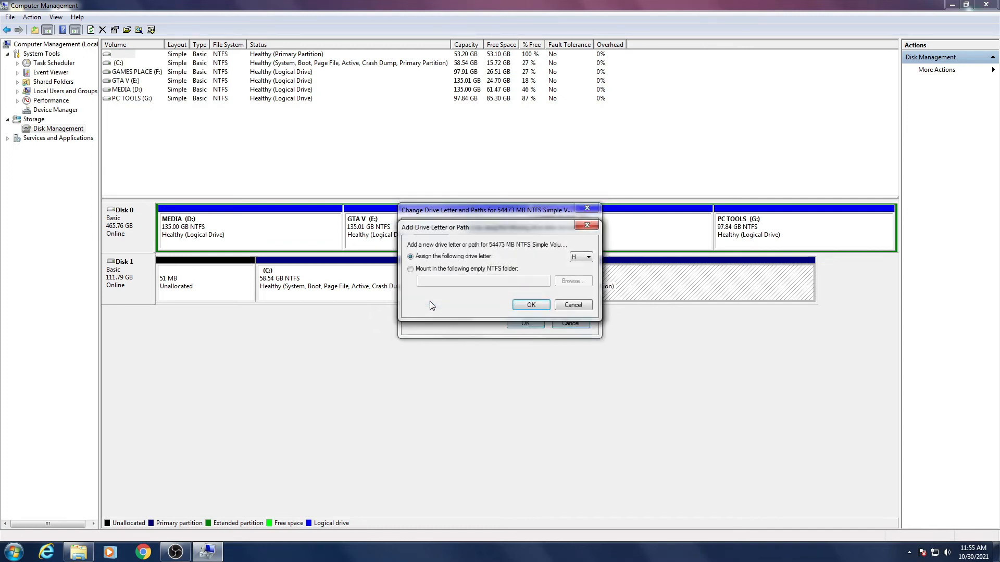
click(582, 257)
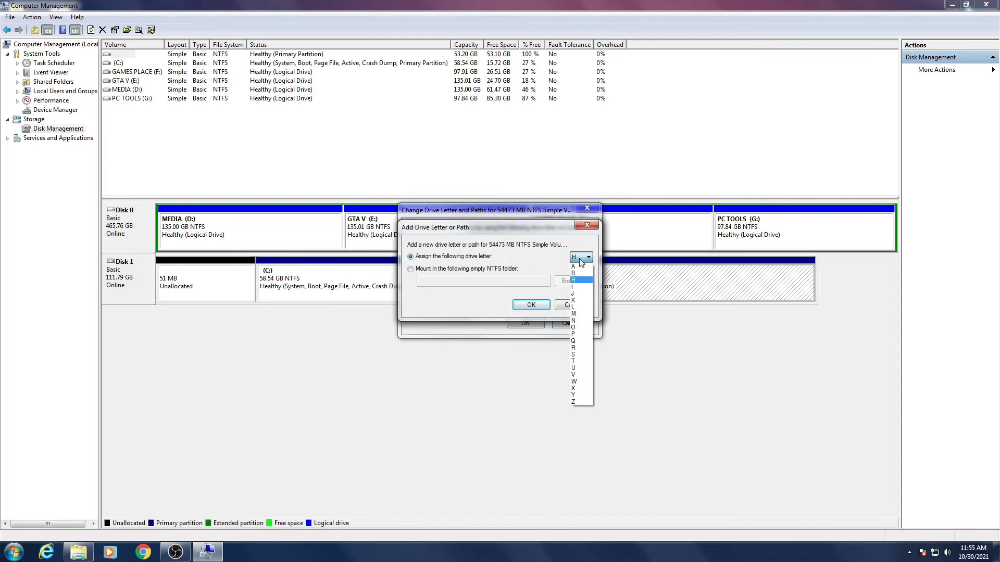
click(574, 292)
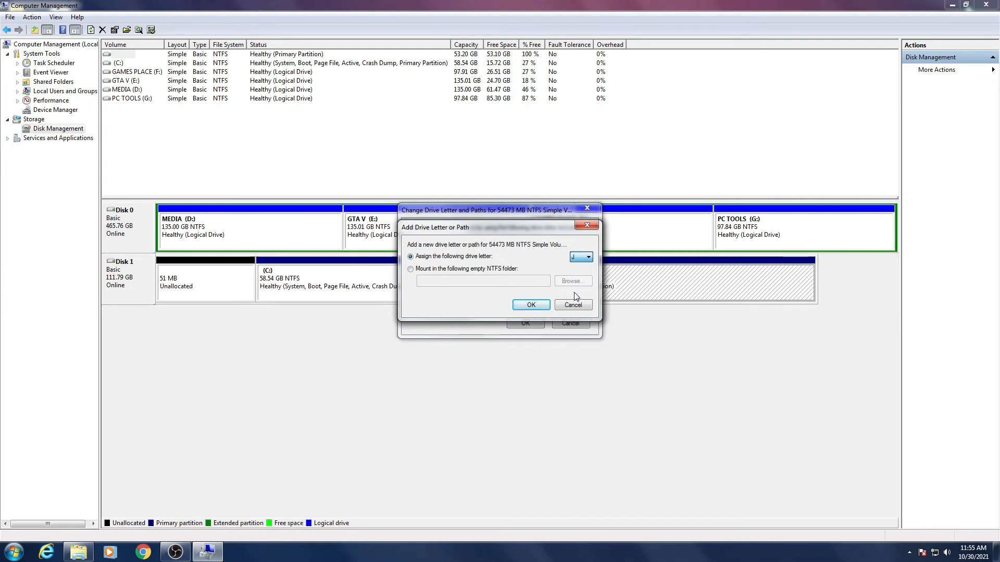
click(539, 305)
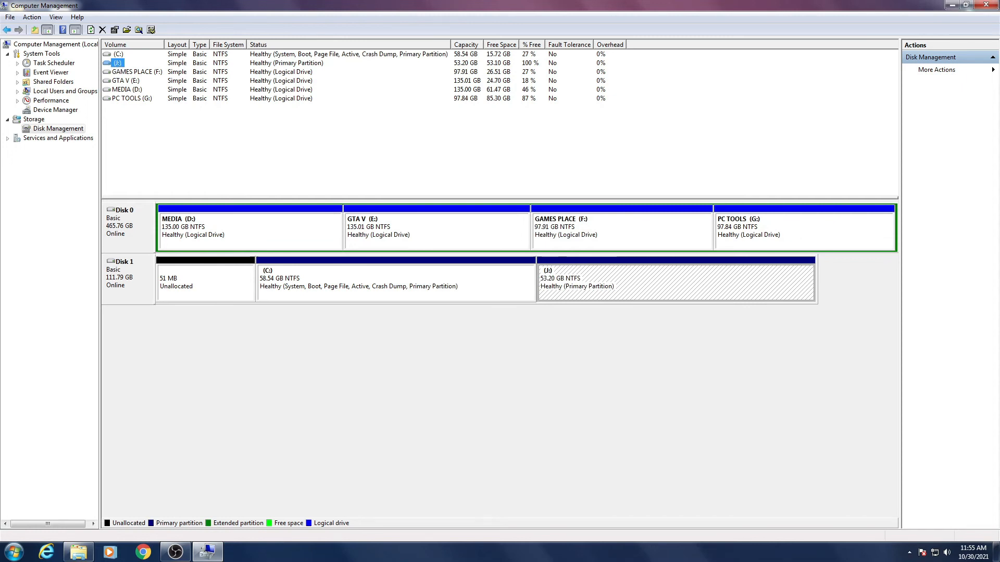
- Reopen the Computer window to check that Local Disk (J:) is listed, and minimize the window
click(952, 5)
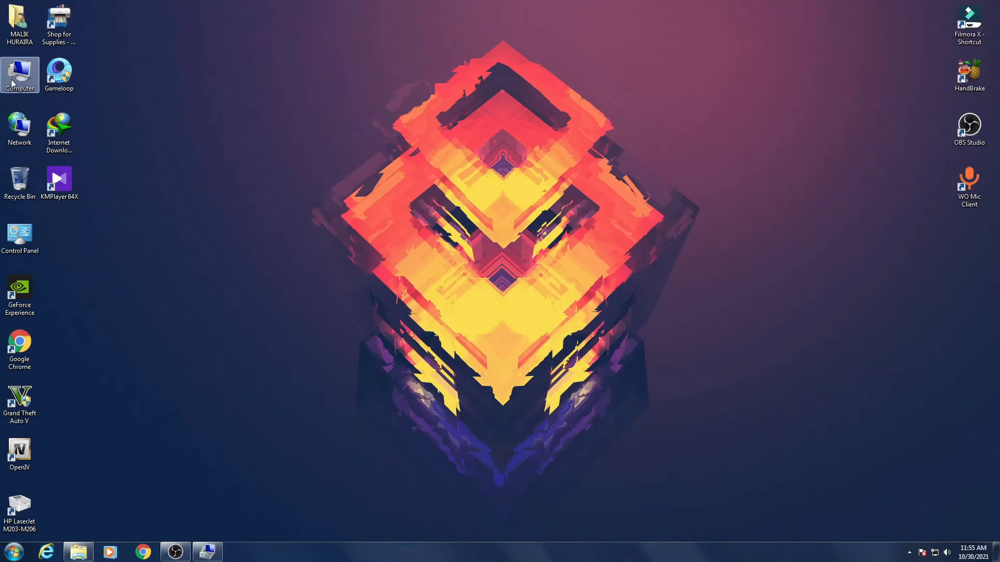
double_click(16, 76)
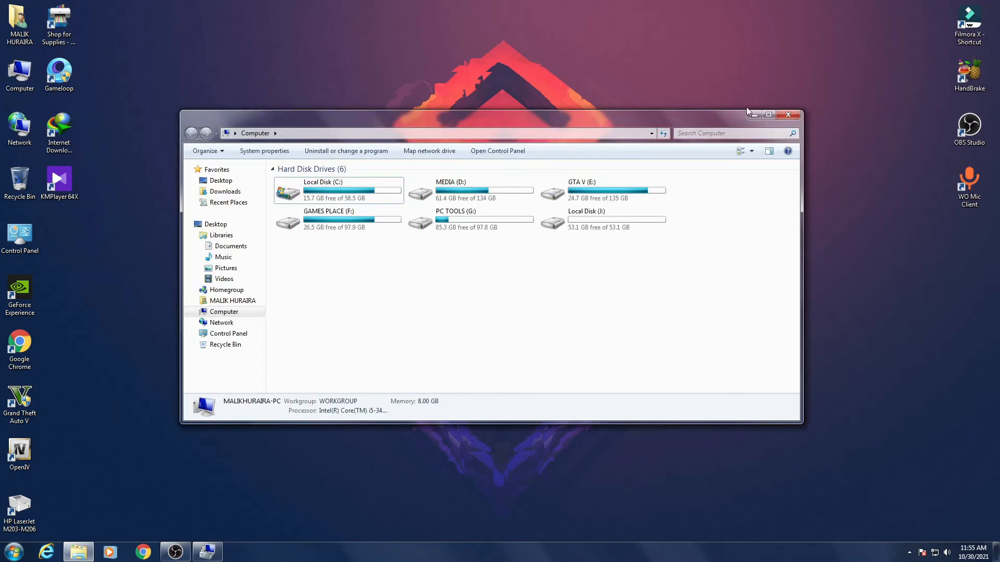
click(768, 115)
drag(766, 112, 890, 65)
click(830, 112)
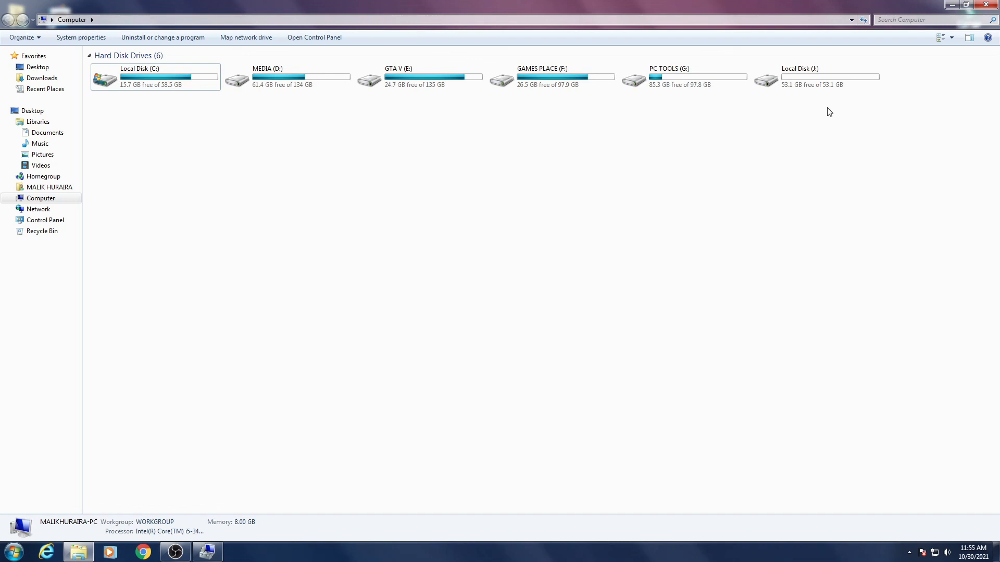
click(949, 5)
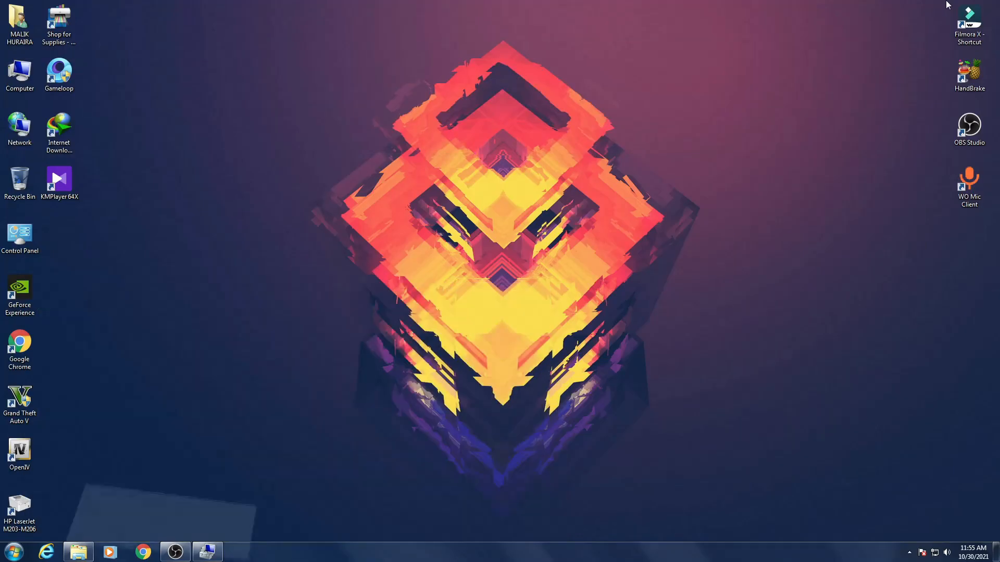